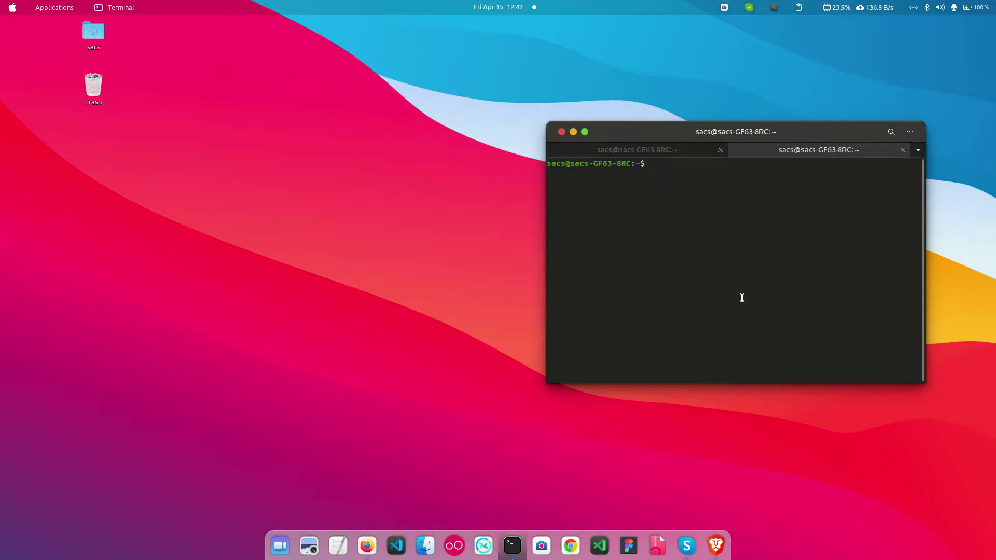
- Open Settings from the system menu and view the About page showing Ubuntu 20.04.4 LTS and GNOME 3.36.8
click(930, 7)
click(939, 169)
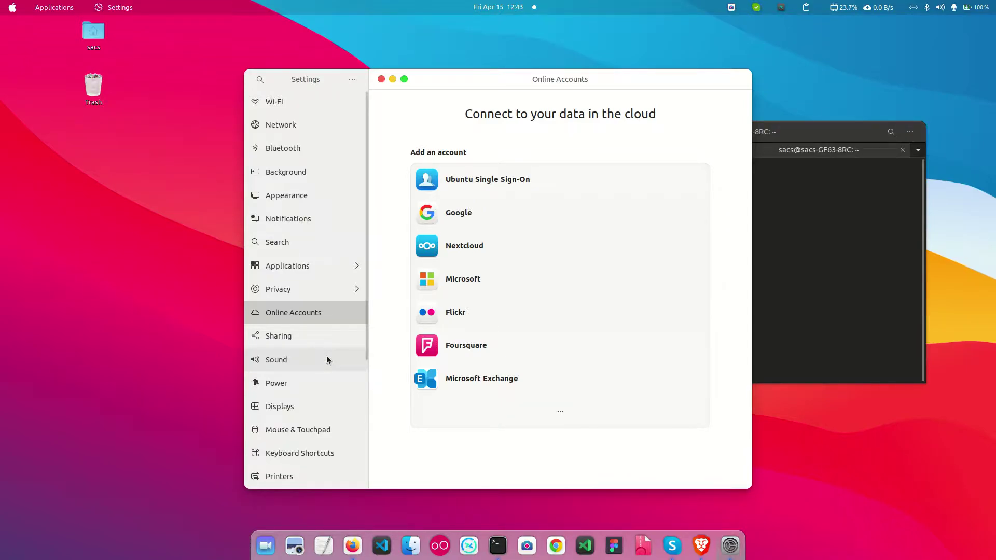
scroll(306, 461, down, 1)
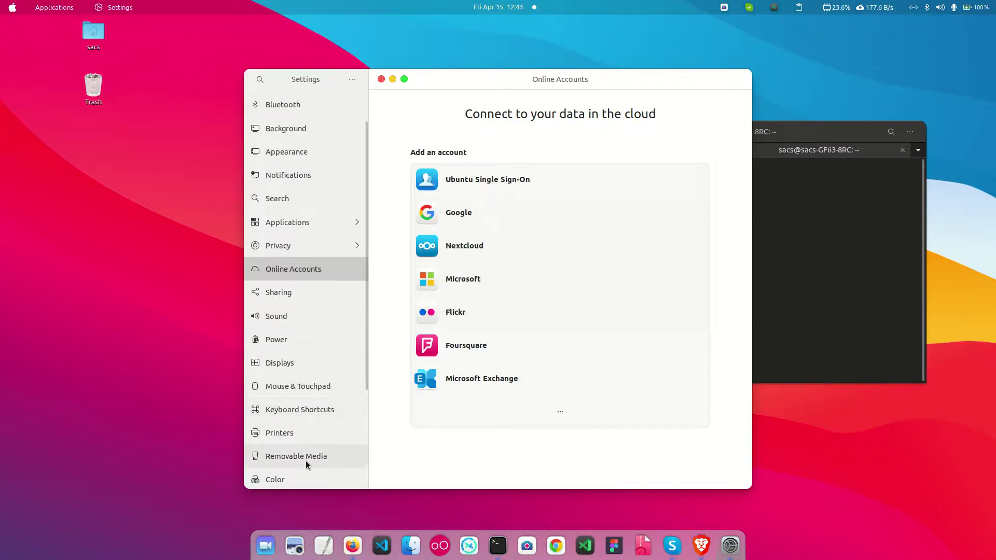
scroll(306, 460, down, 3)
click(312, 473)
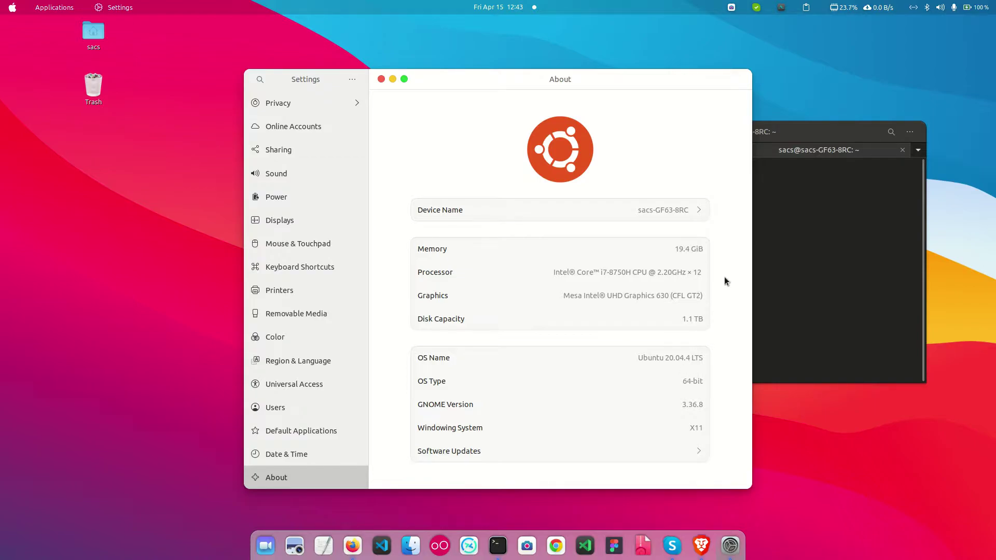
scroll(303, 297, up, 5)
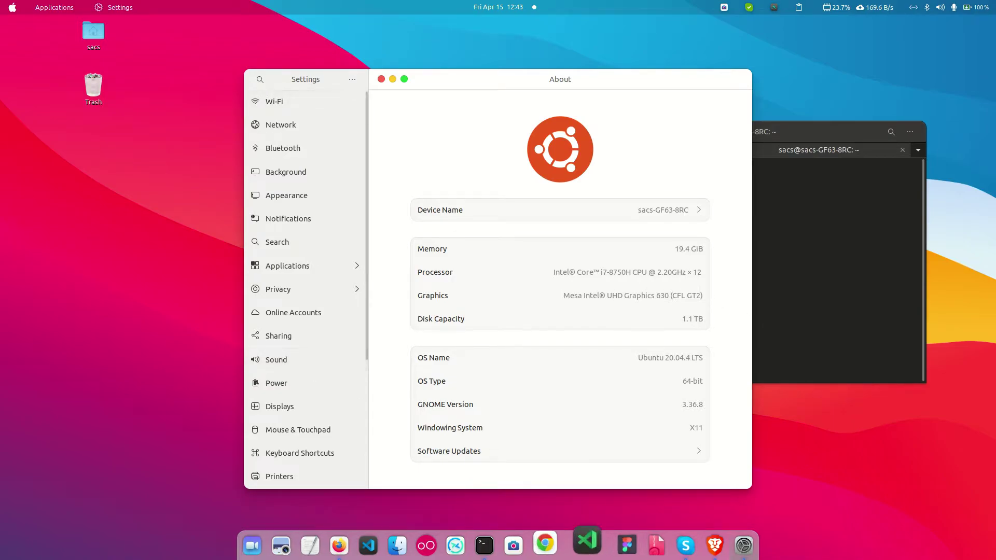
- Raise the terminal and switch to the tab holding the earlier PipeWire and PulseAudio setup commands
click(484, 545)
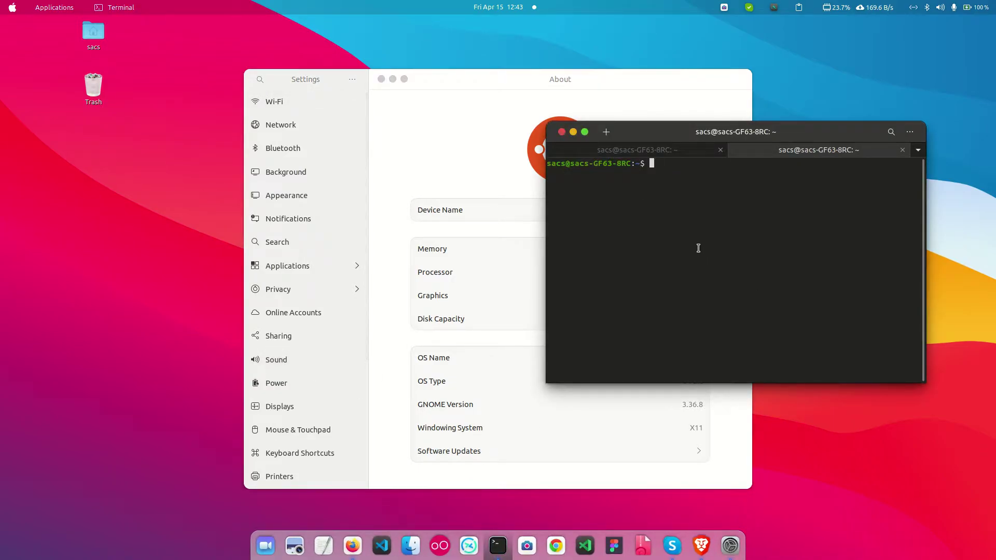
key(Up)
key(Down)
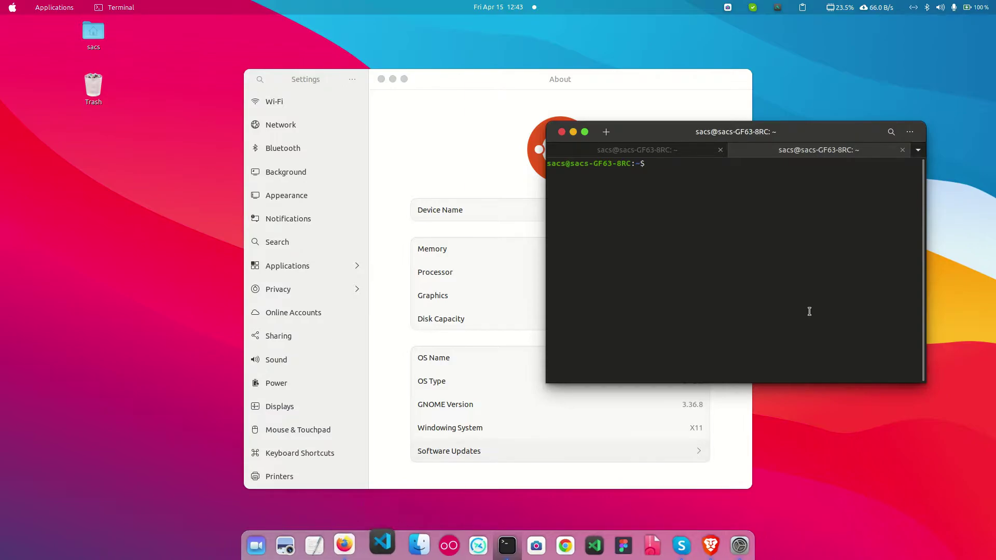
key(ctrl+Page_Up)
scroll(661, 262, up, 5)
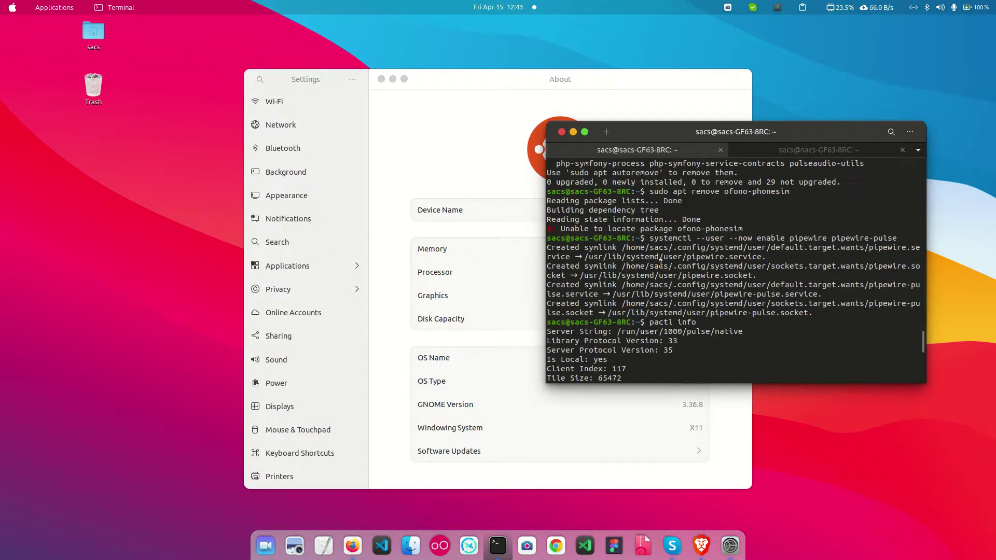
scroll(661, 263, up, 5)
scroll(661, 262, up, 5)
scroll(661, 262, up, 3)
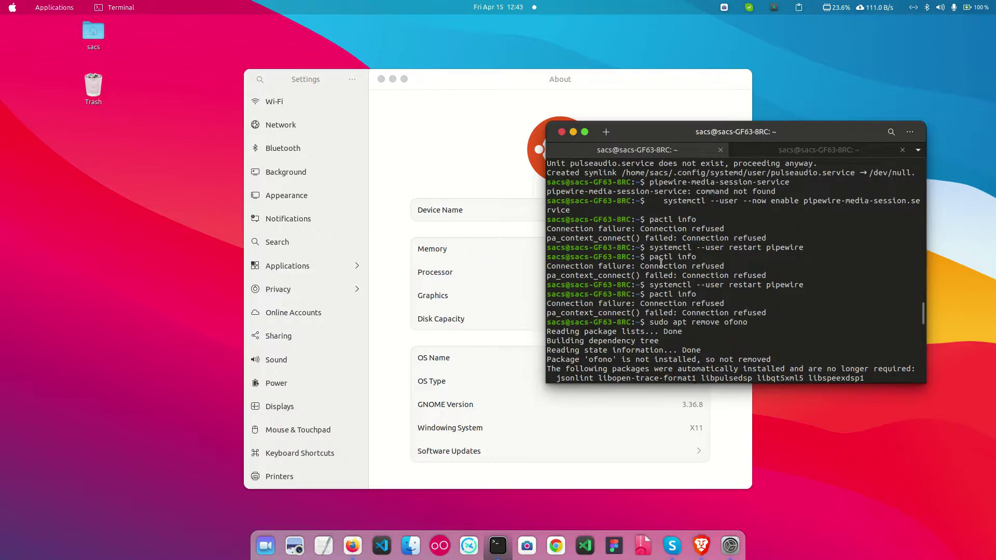
scroll(733, 247, down, 5)
scroll(733, 248, down, 5)
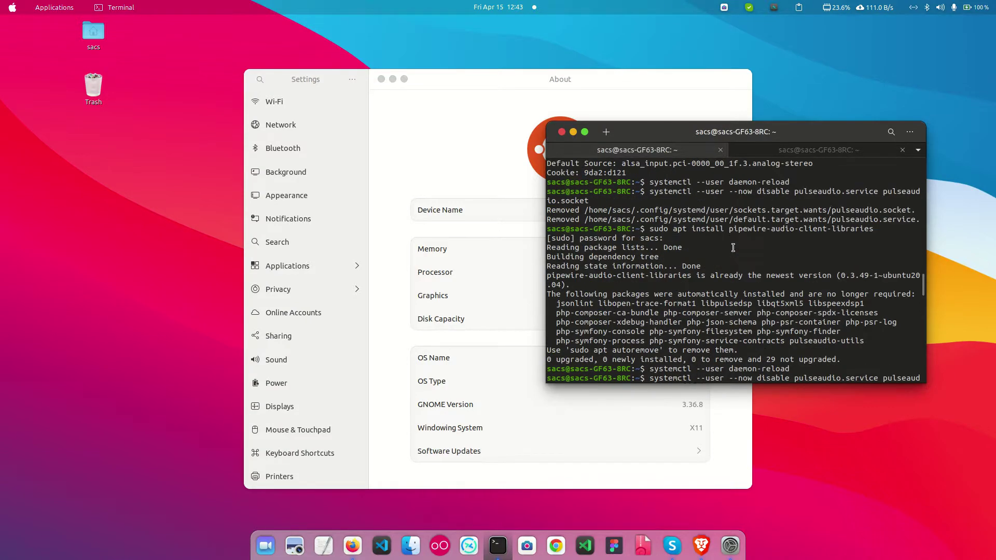
scroll(732, 248, up, 5)
scroll(733, 248, up, 5)
scroll(732, 247, up, 5)
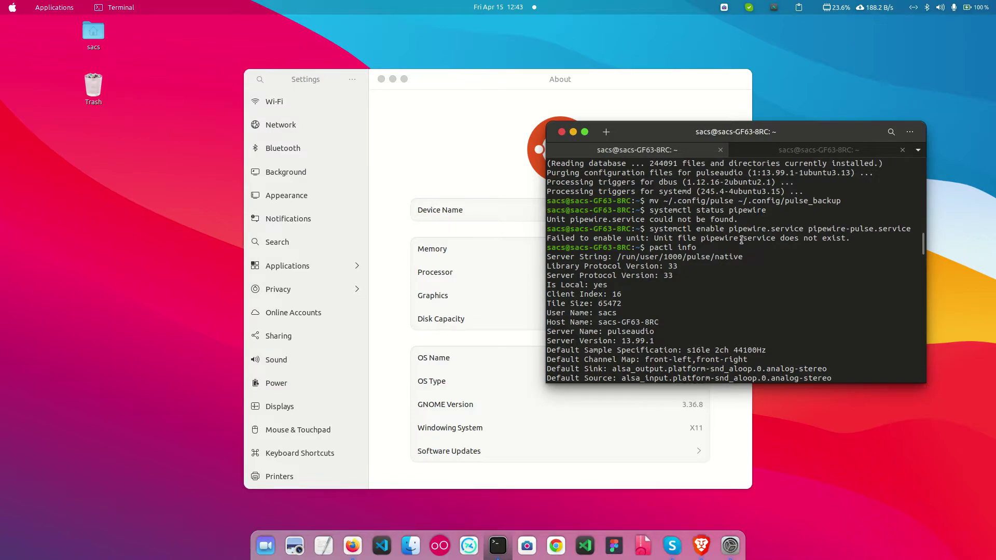
- Bring the Ask Ubuntu answer on replacing PulseAudio with PipeWire to the front in Firefox
click(352, 545)
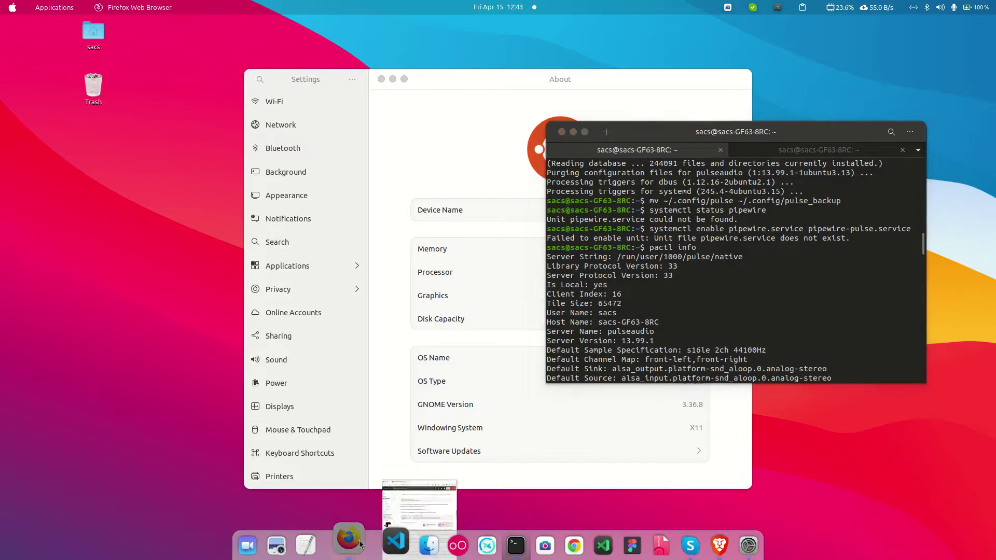
scroll(436, 280, up, 1)
scroll(488, 265, up, 10)
scroll(488, 265, up, 1)
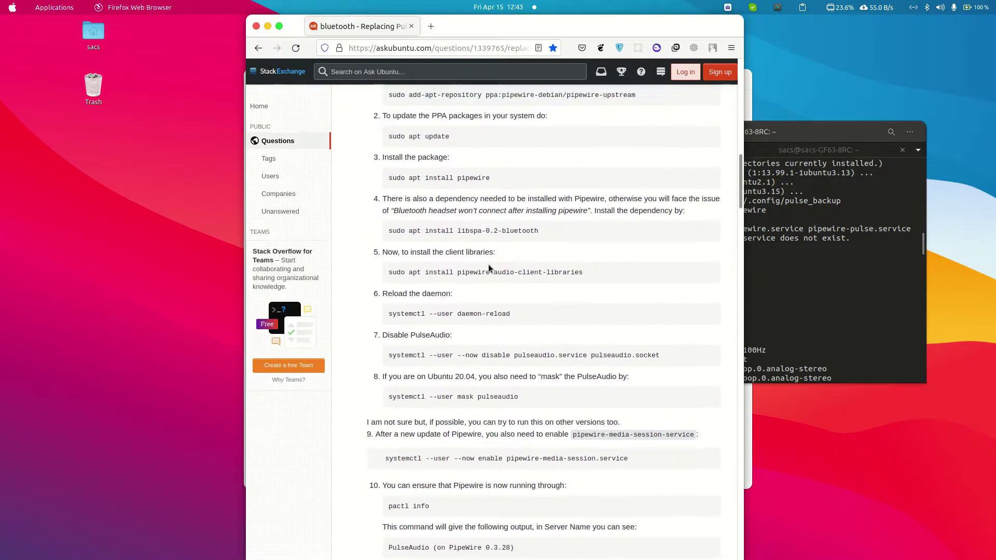
scroll(489, 265, up, 2)
scroll(488, 263, up, 2)
scroll(488, 264, up, 4)
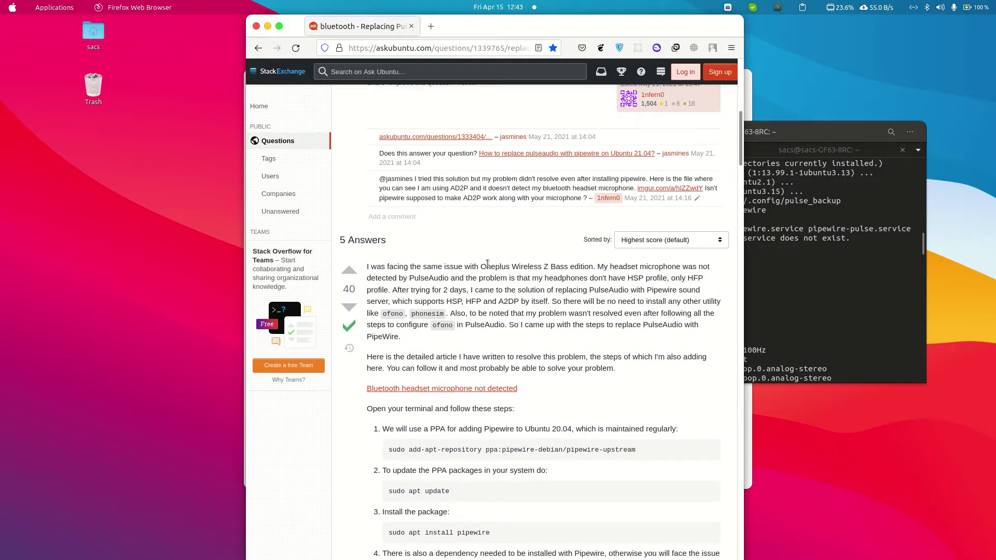
scroll(488, 265, up, 5)
scroll(488, 265, down, 7)
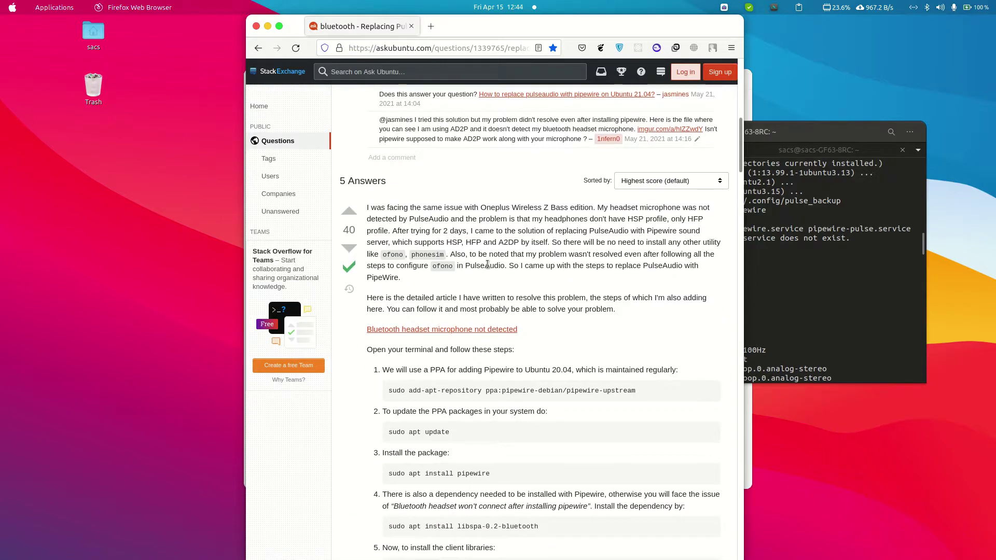
scroll(499, 296, down, 3)
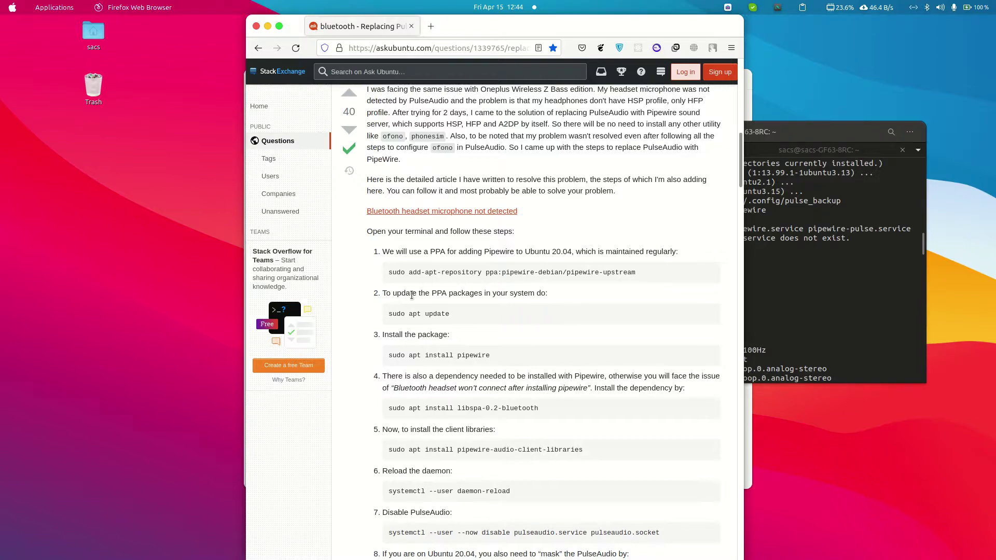
scroll(526, 384, down, 3)
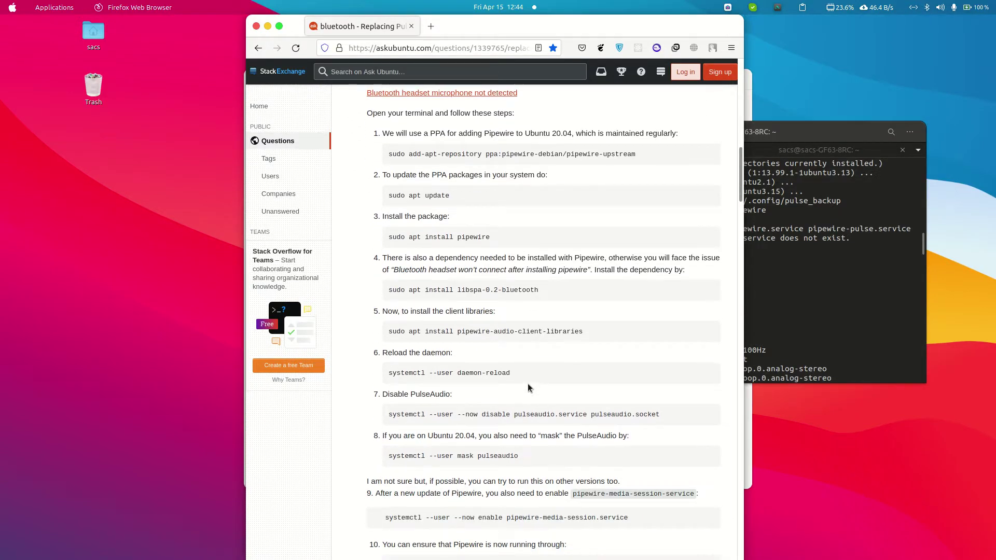
scroll(527, 384, down, 3)
scroll(528, 384, down, 2)
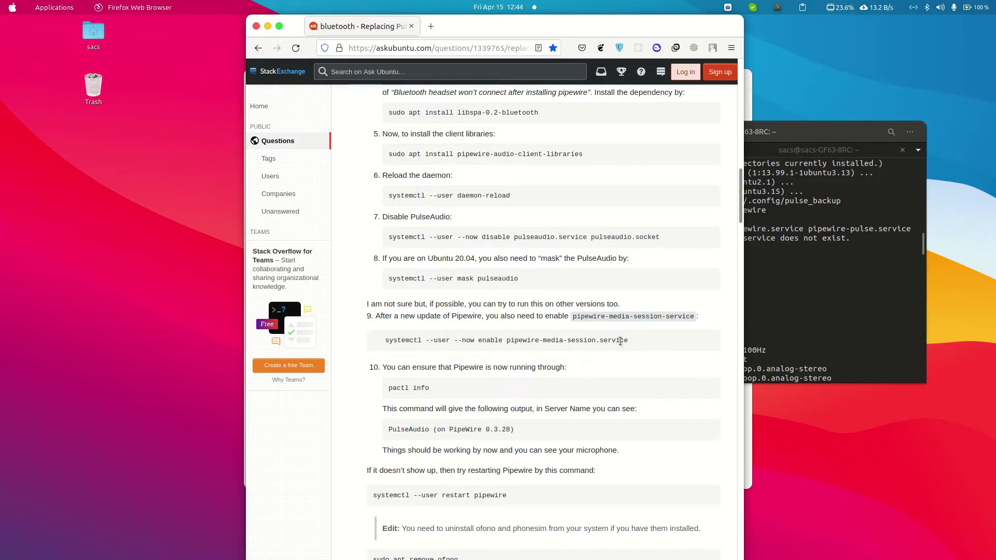
scroll(621, 341, down, 4)
scroll(622, 343, down, 5)
scroll(627, 345, down, 5)
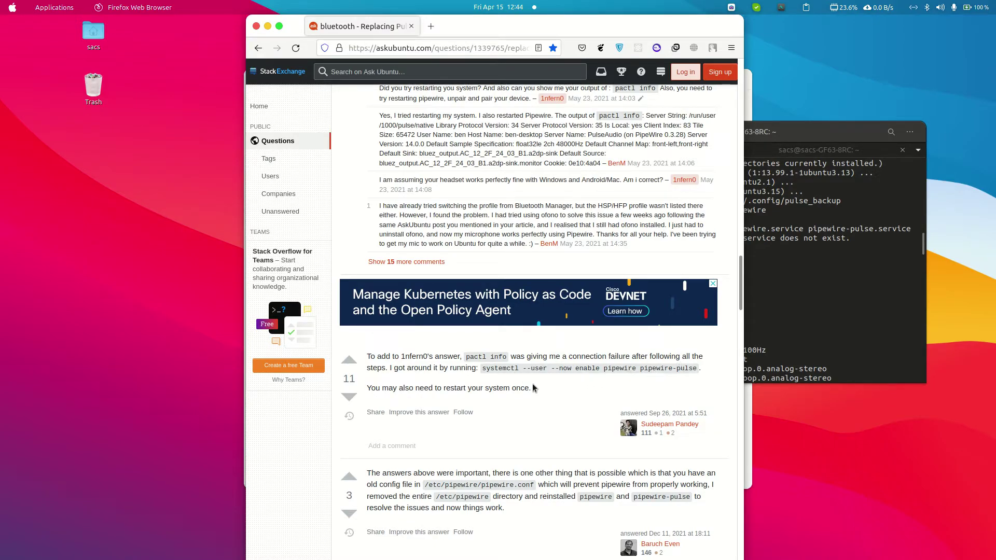
scroll(560, 227, up, 3)
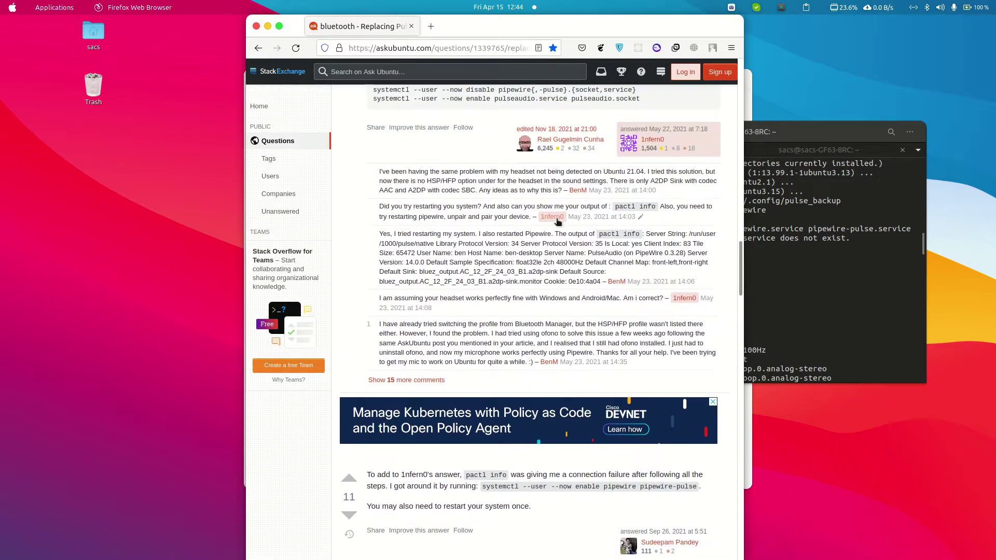
scroll(585, 269, up, 8)
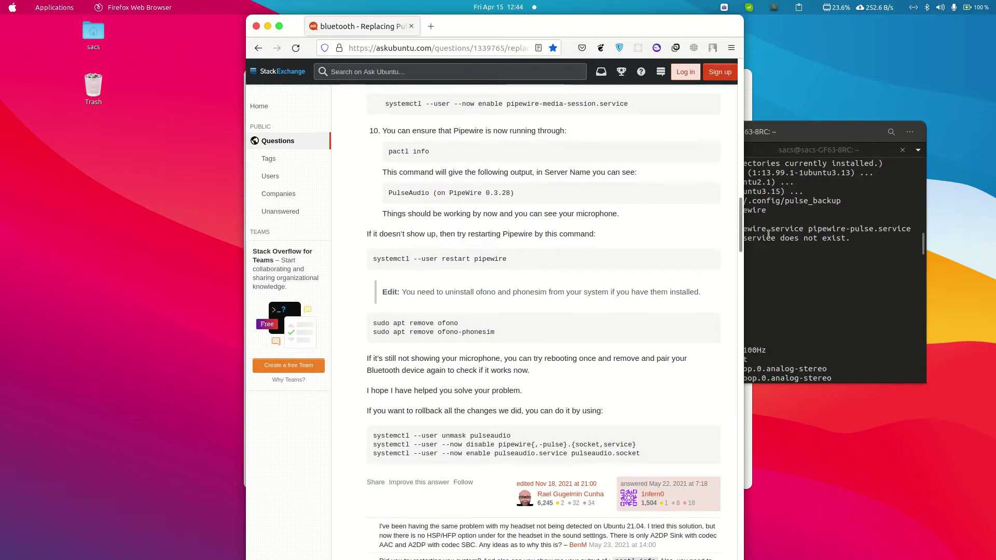
- Run pactl info to confirm PulseAudio on PipeWire 0.3.49 with the headset, then reopen Settings
click(774, 145)
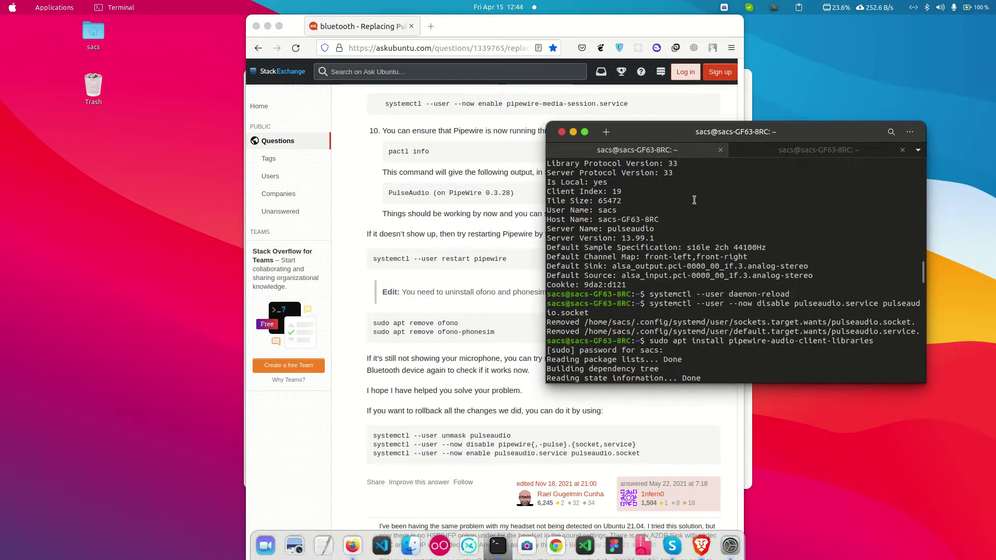
scroll(694, 199, down, 5)
scroll(694, 201, down, 3)
scroll(694, 200, down, 3)
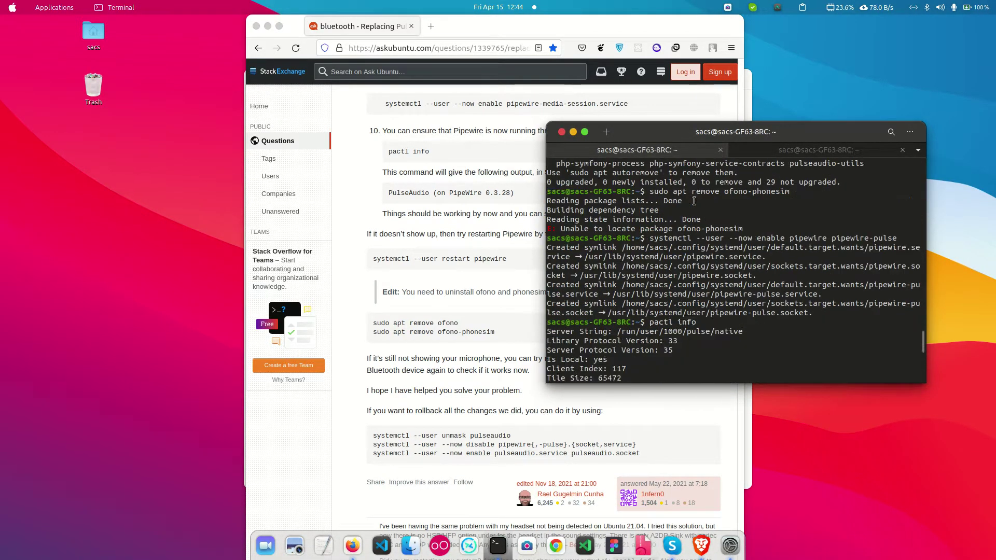
scroll(695, 201, up, 3)
scroll(620, 224, up, 2)
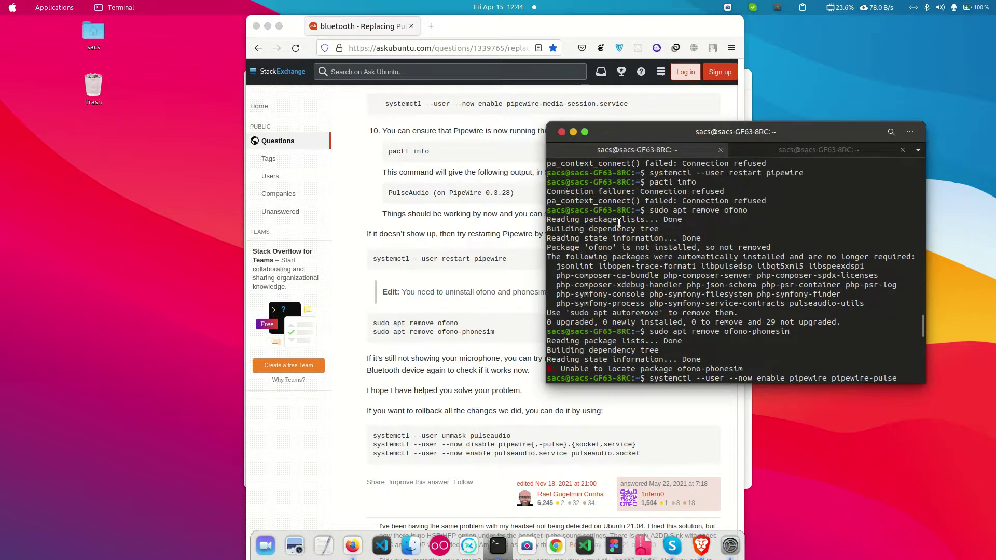
scroll(620, 224, up, 4)
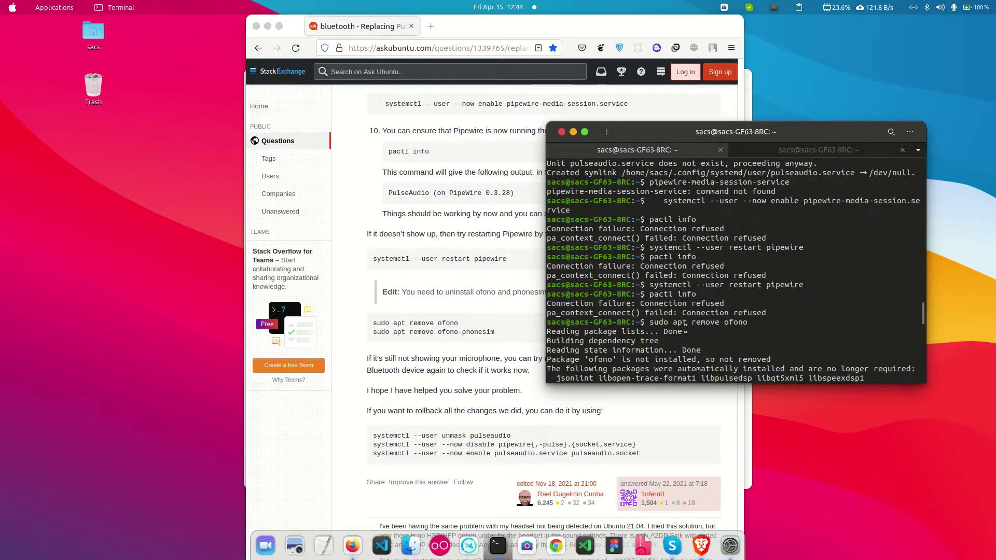
scroll(686, 327, down, 2)
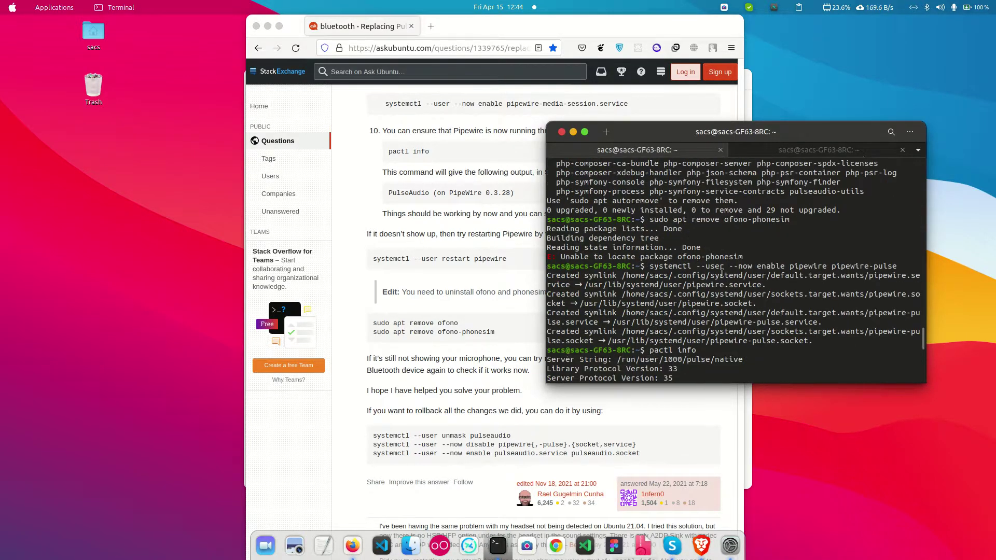
key(Return)
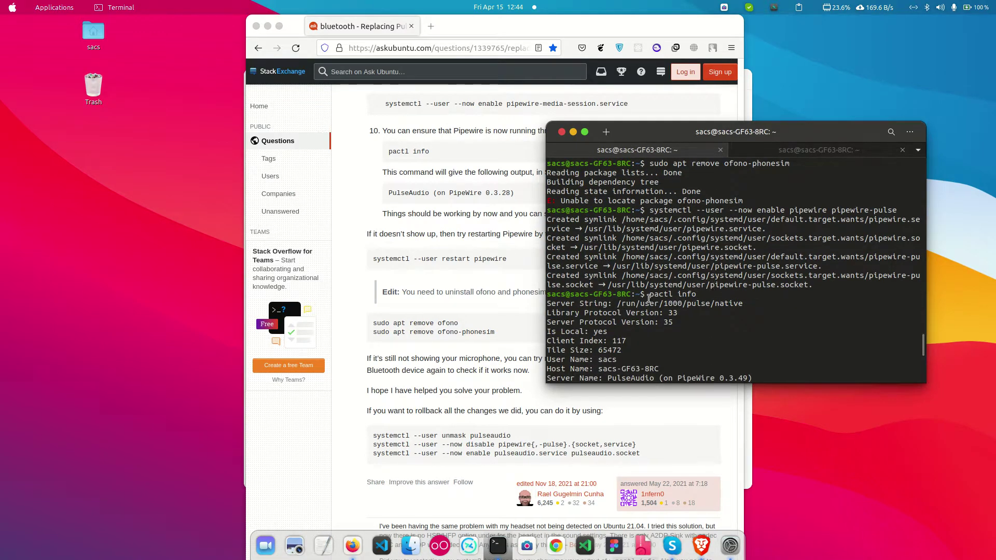
scroll(678, 299, up, 2)
scroll(679, 300, up, 2)
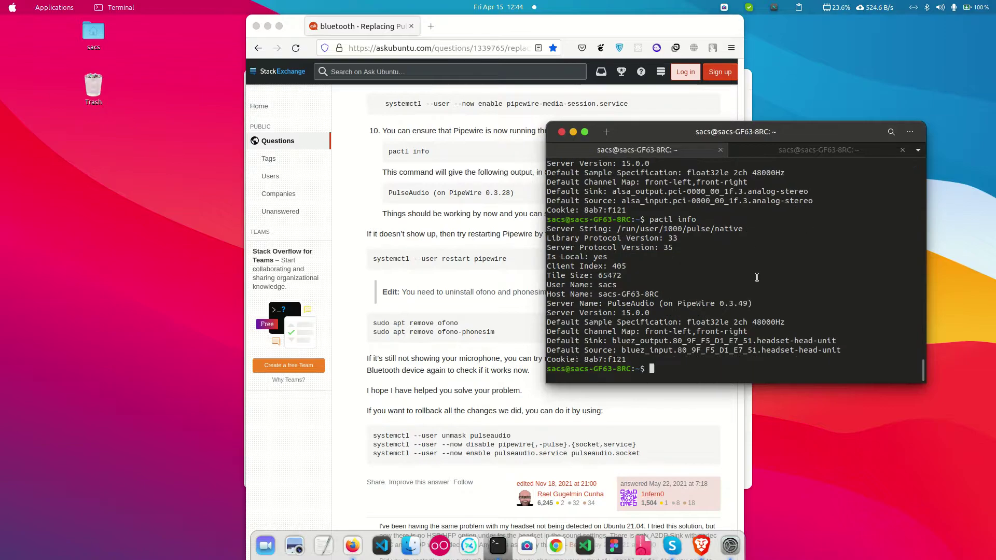
click(745, 543)
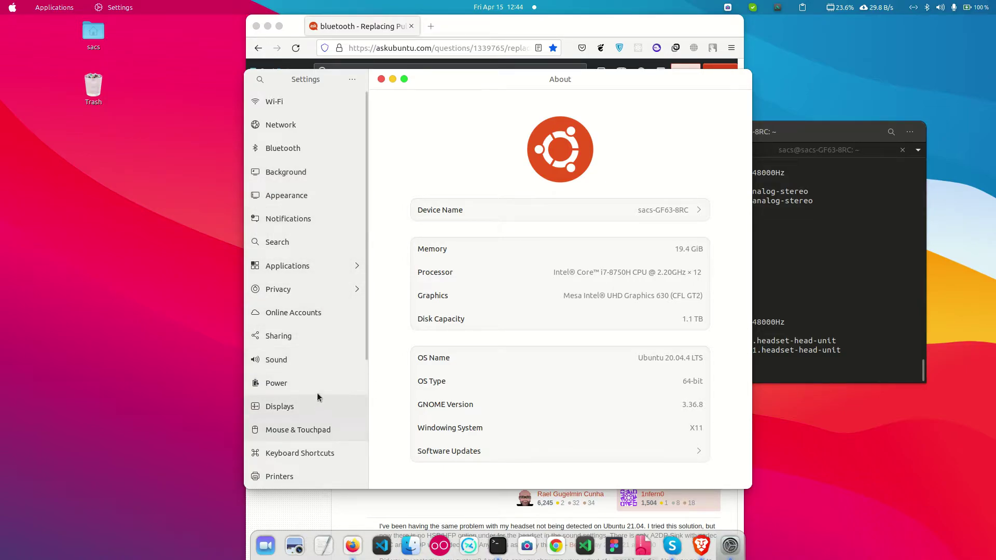
- On the Sound page, keep Galaxy Buds Pro on HSP/HFP mSBC as the input device, then raise the terminal
click(311, 362)
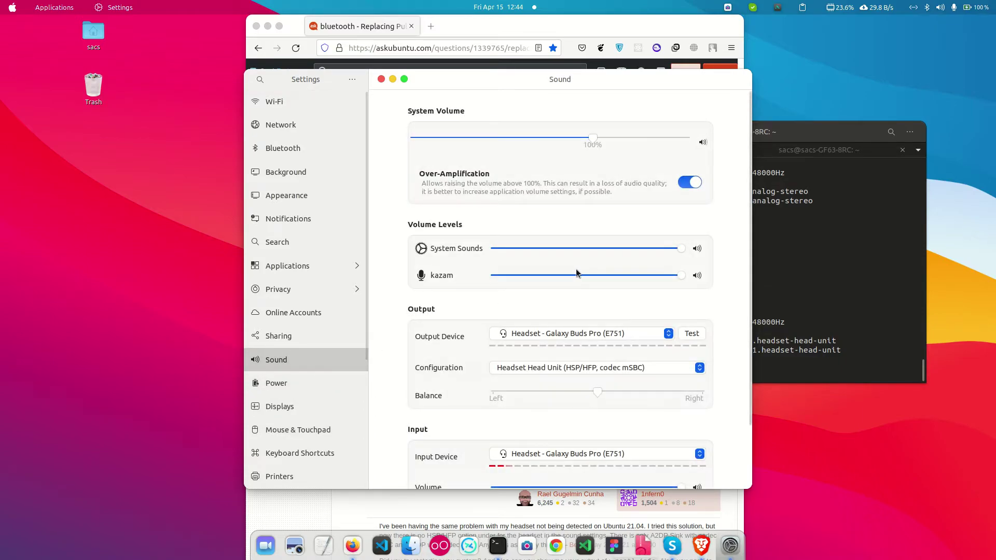
scroll(574, 314, down, 2)
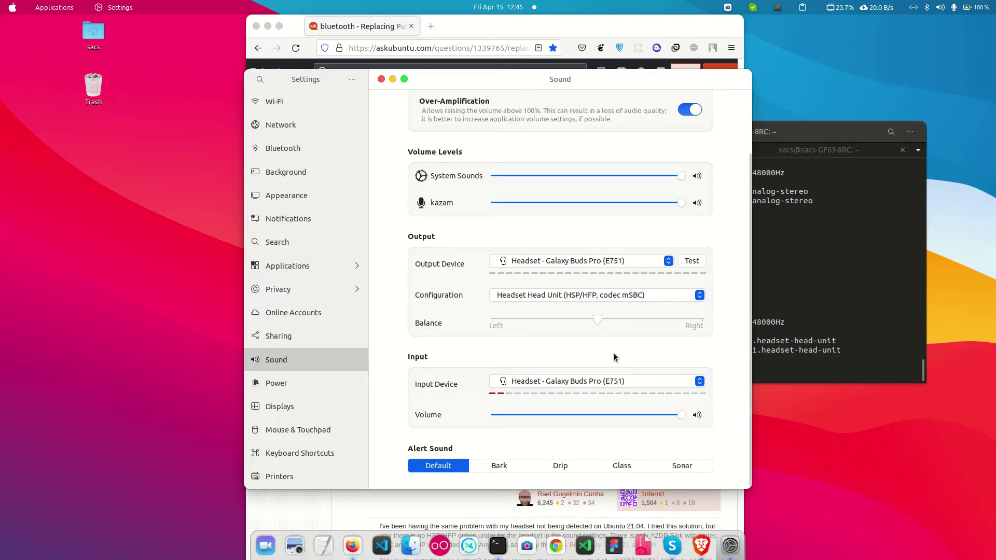
click(654, 294)
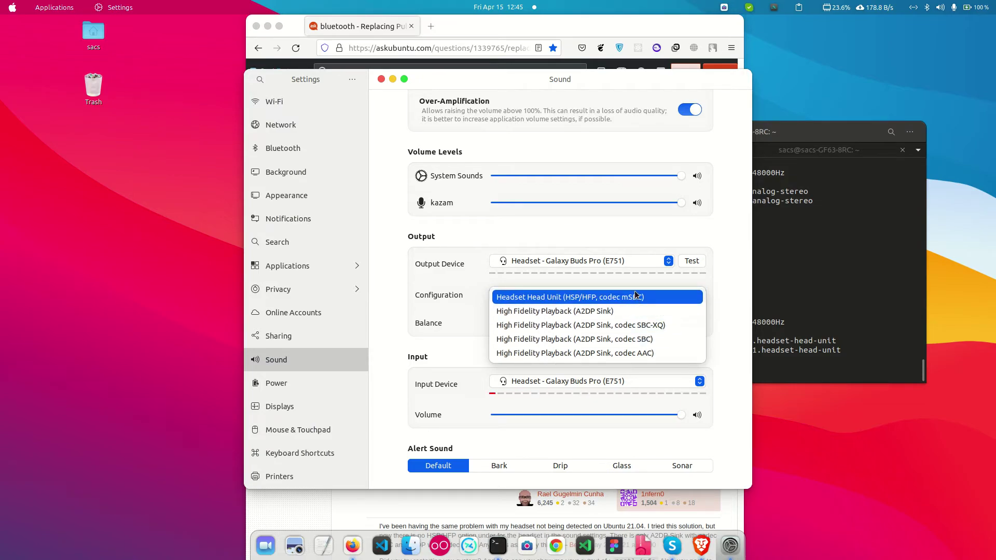
click(634, 230)
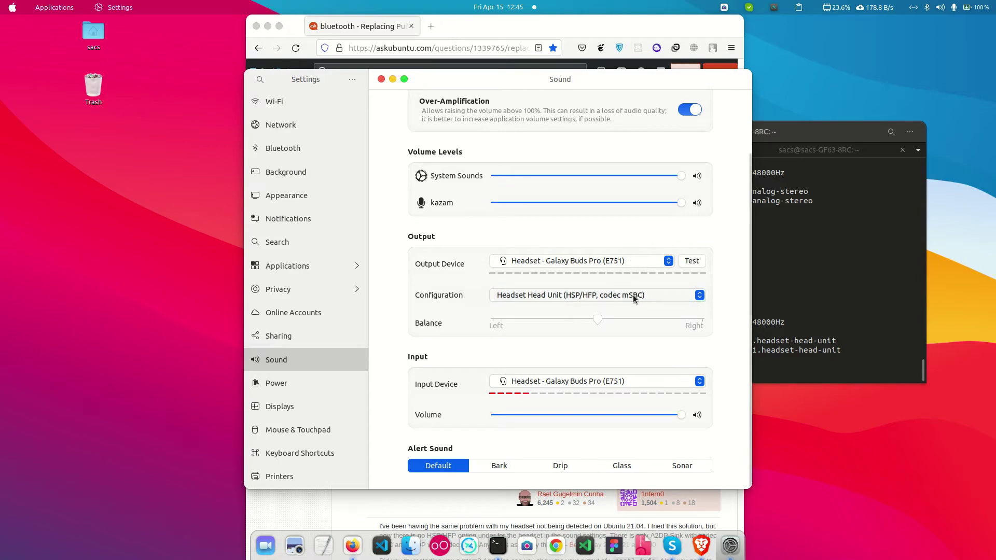
click(655, 382)
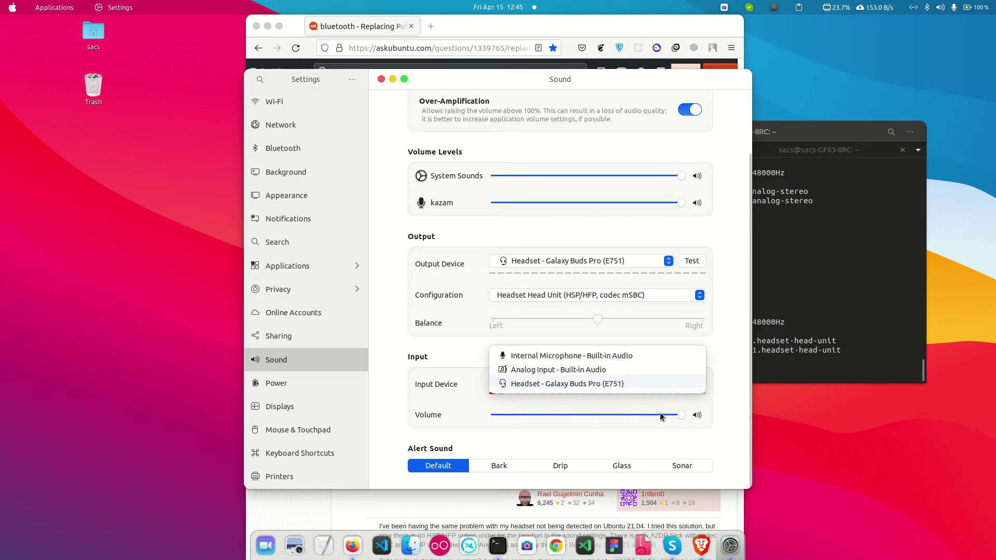
click(713, 437)
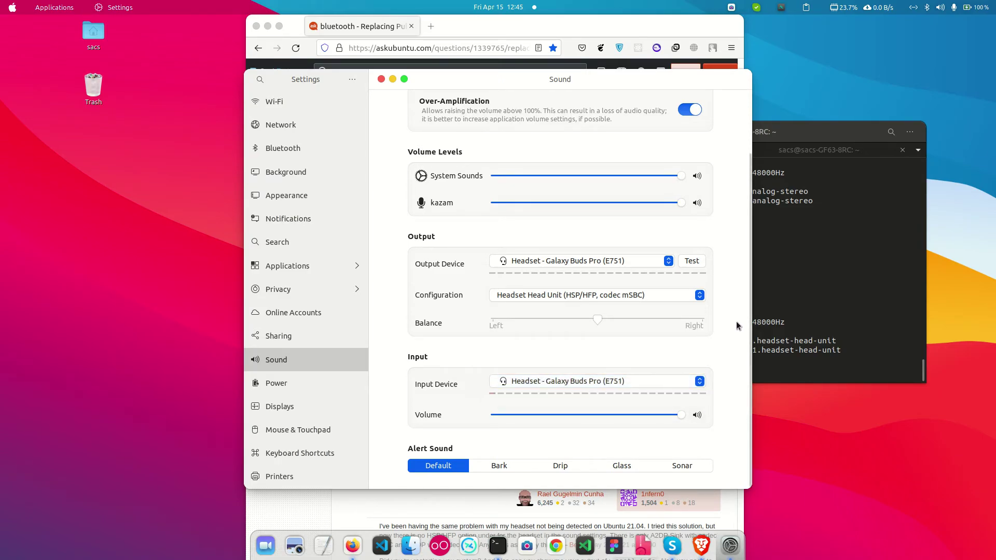
click(780, 293)
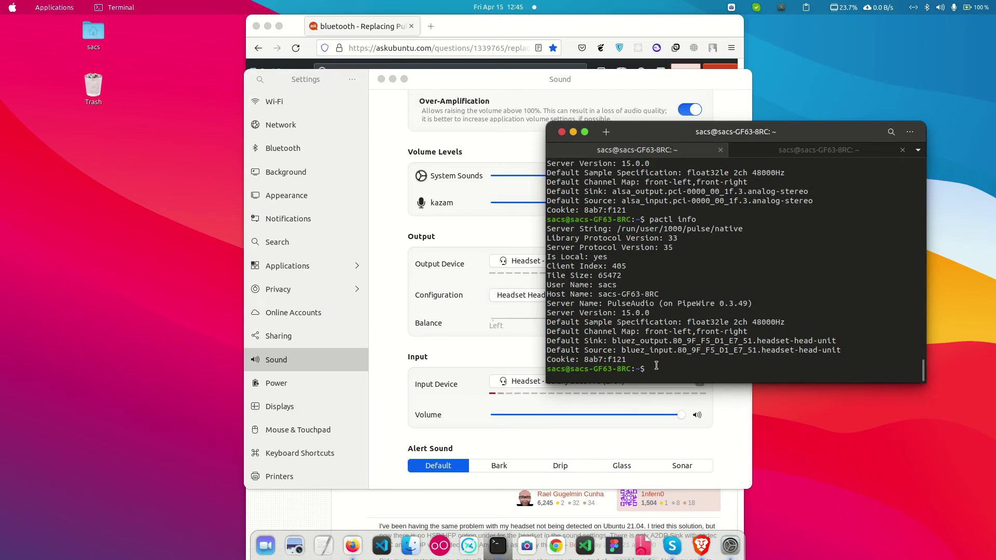